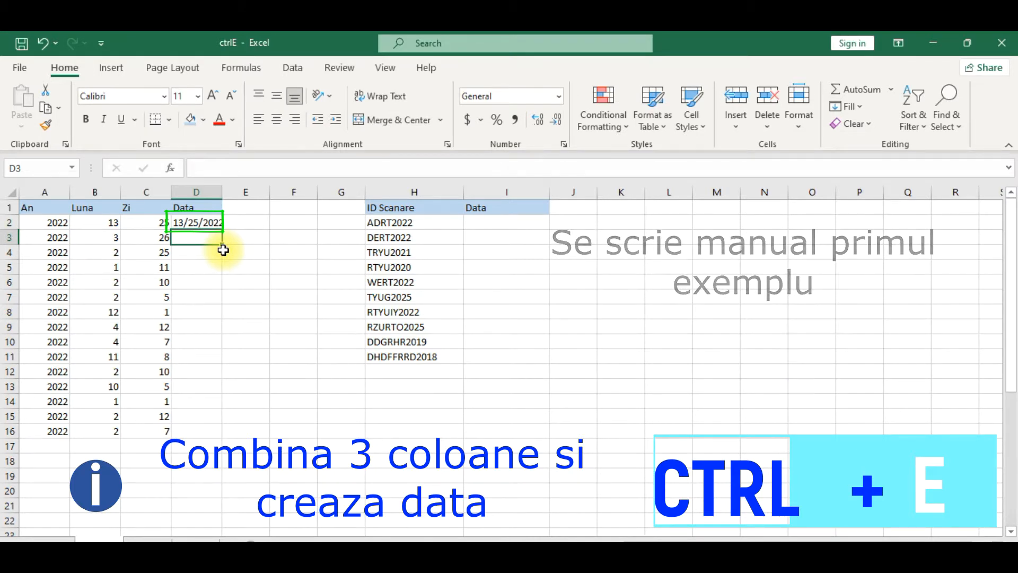
Flash Fill D3:D16 from the 13/25/2022 example in D2, then select the filled values.
key(ctrl+e)
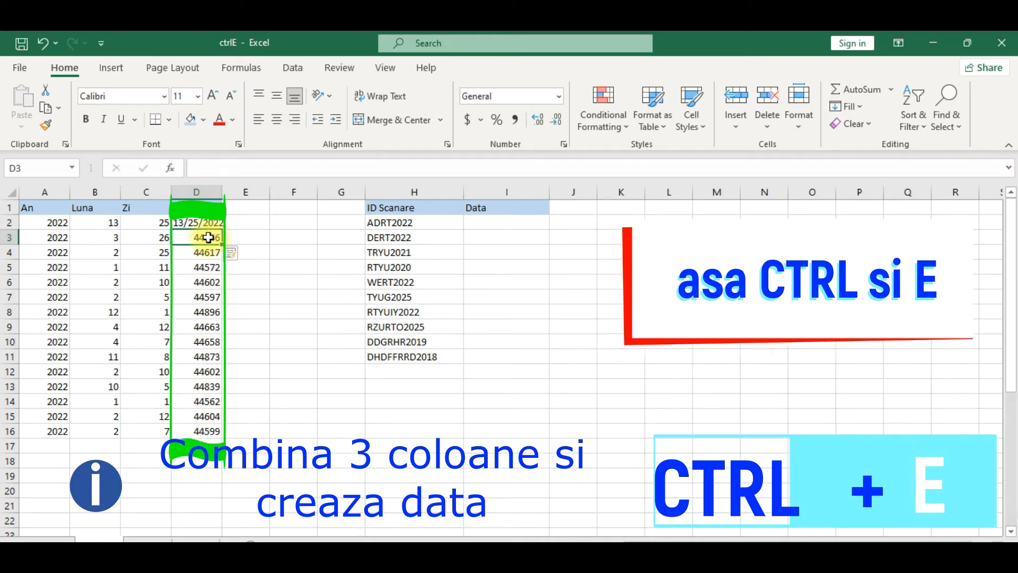
drag(209, 236, 208, 432)
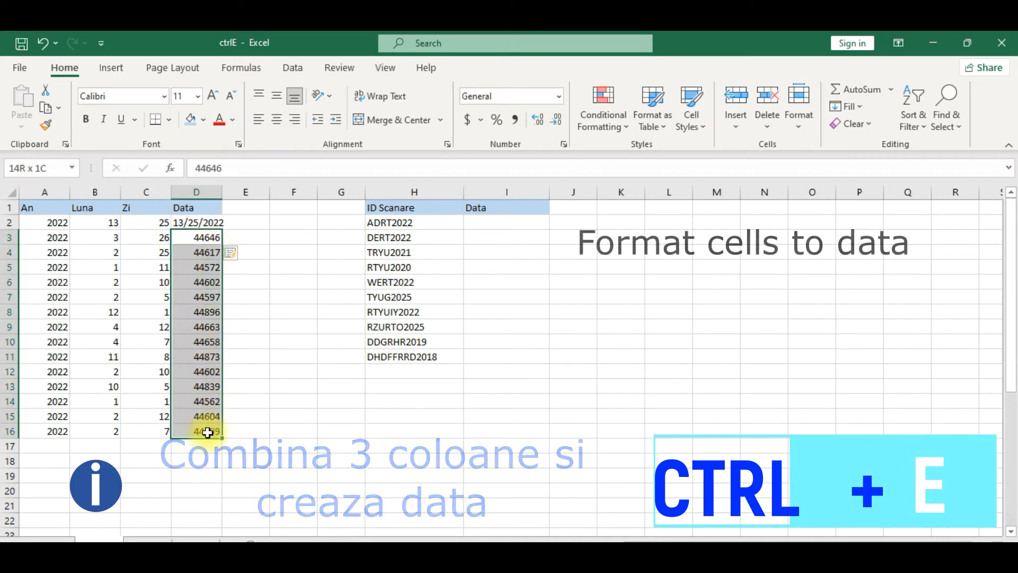
Format D3:D16 with the 3/14/2012 Date type so serial numbers read like 3/26/2022.
right_click(202, 327)
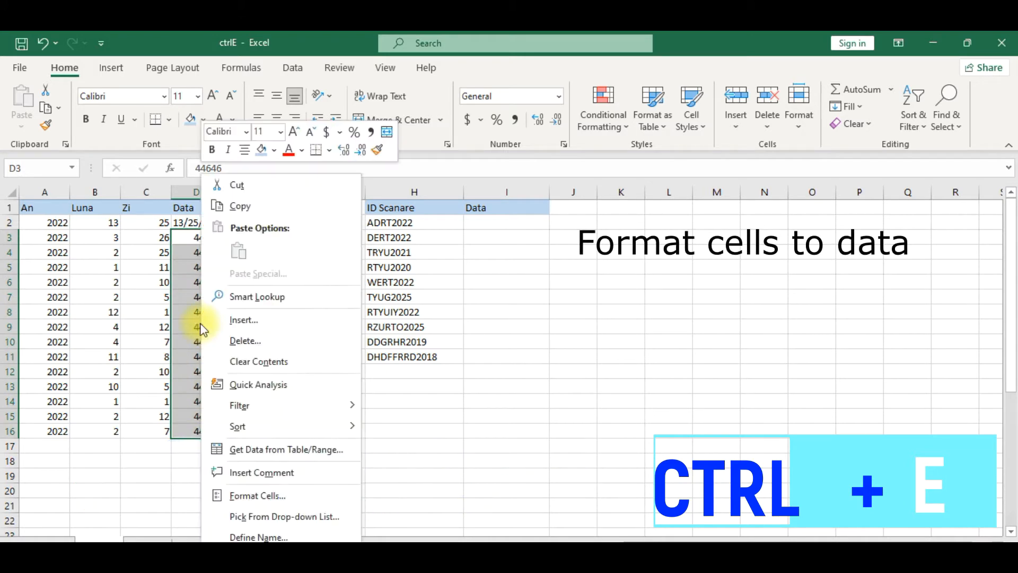
click(280, 495)
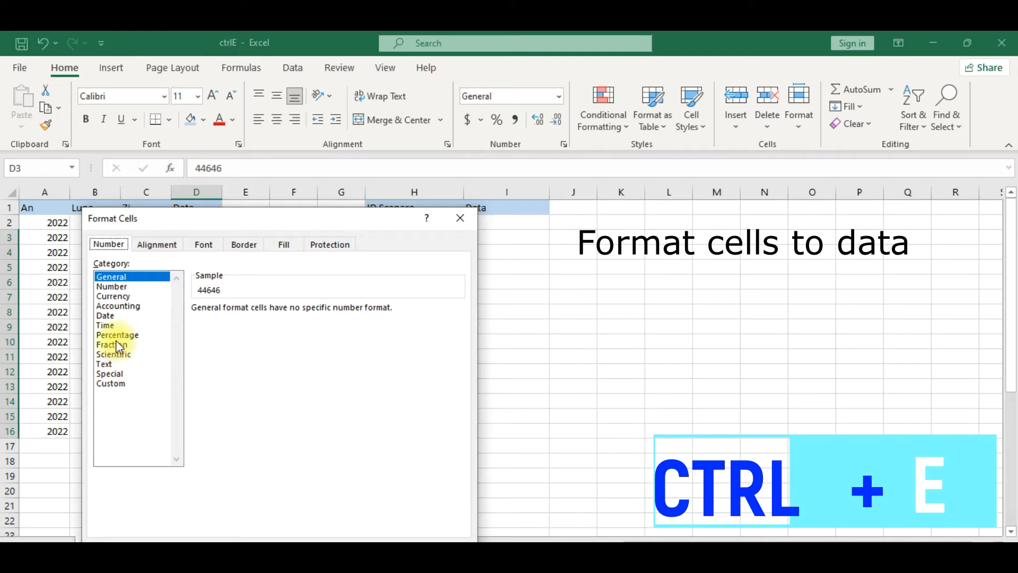
click(112, 321)
click(113, 316)
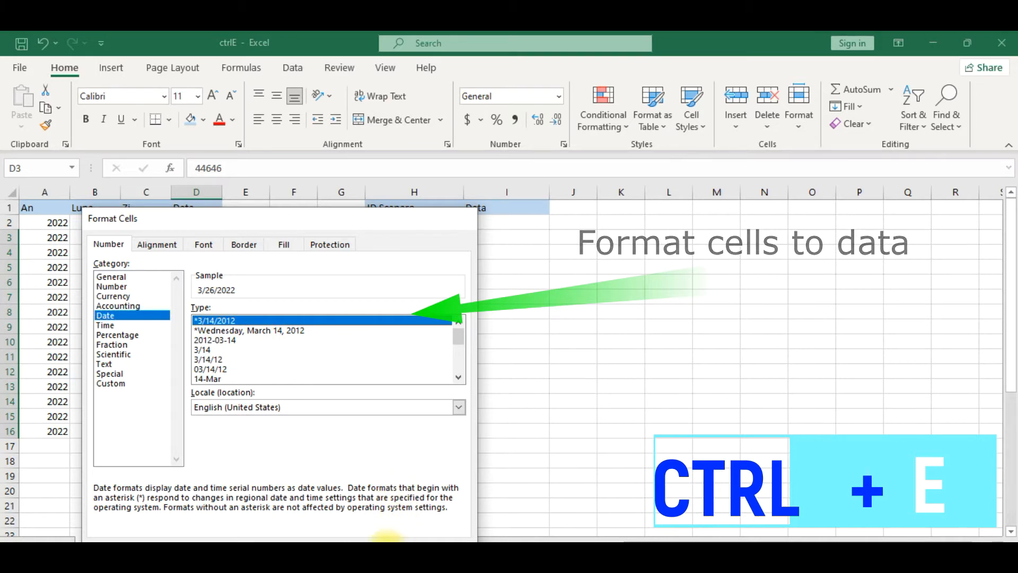
click(401, 522)
click(312, 352)
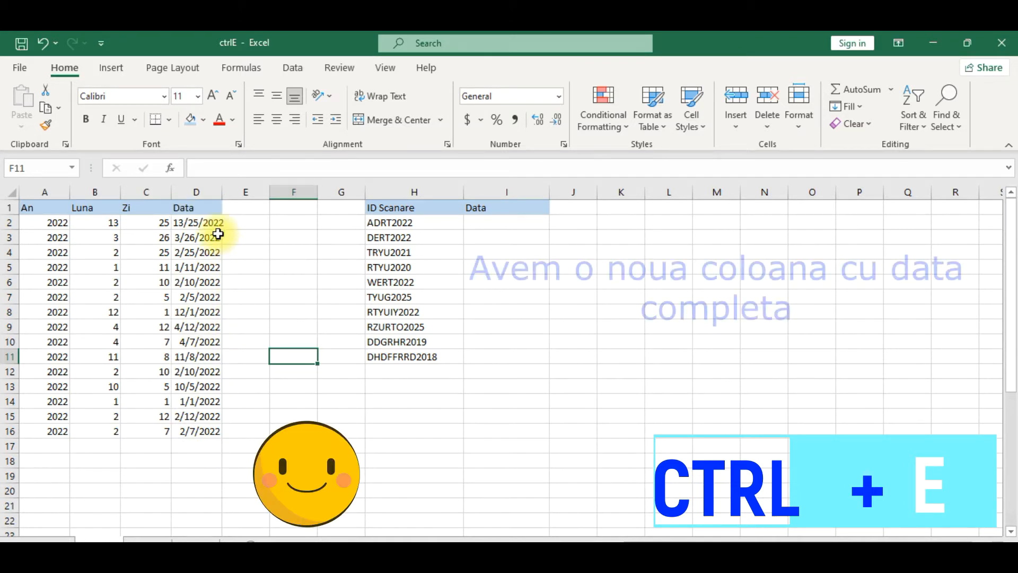
drag(214, 222, 203, 433)
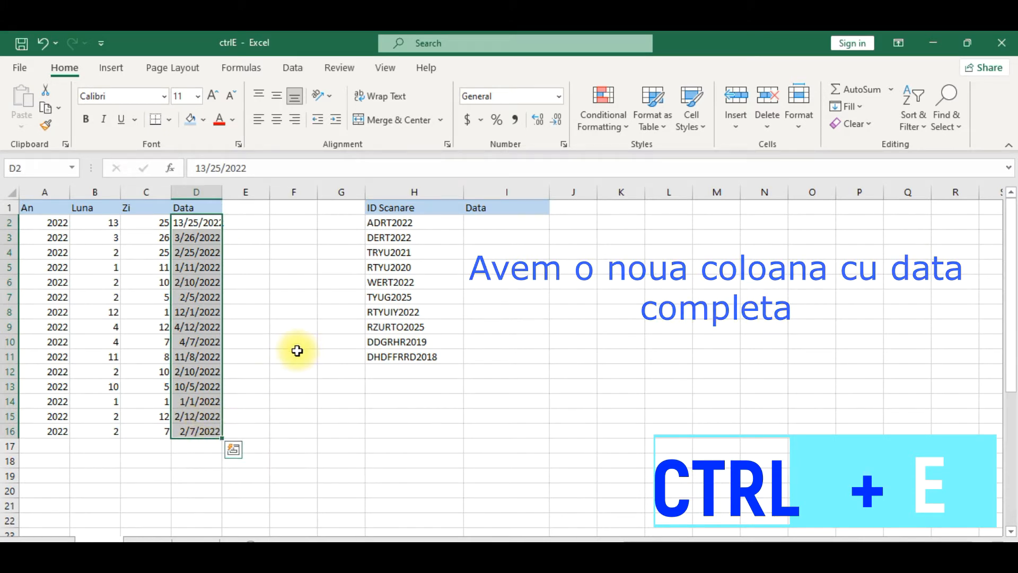
click(507, 296)
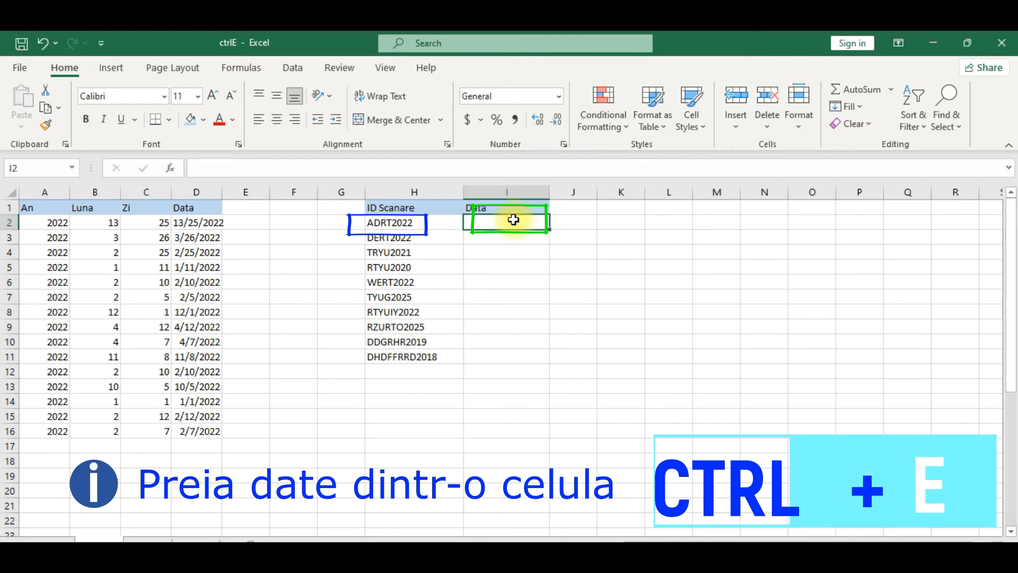
Enter 2022 in I2 as the year example for the ID ADRT2022.
click(386, 216)
click(511, 218)
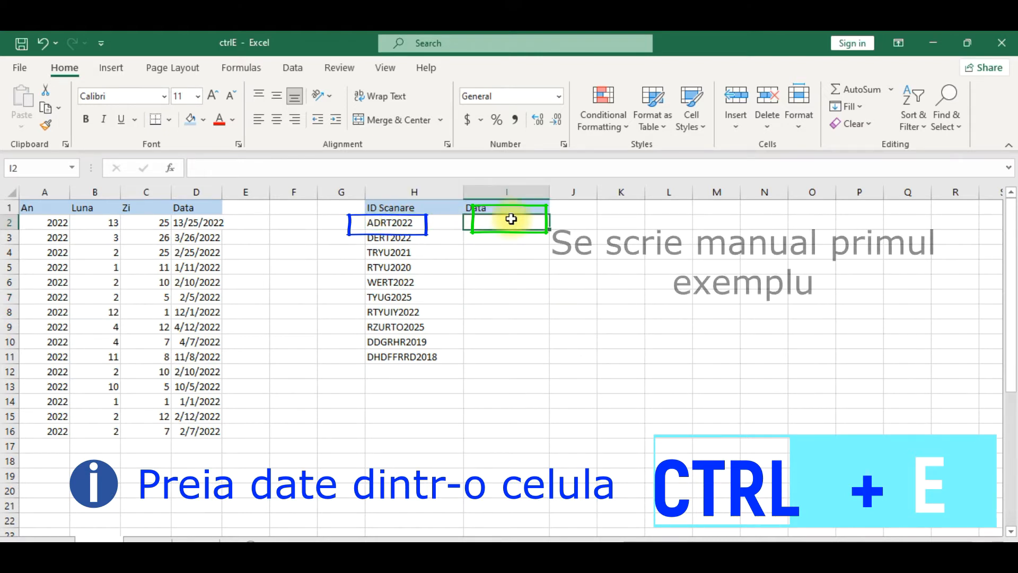
text(2022)
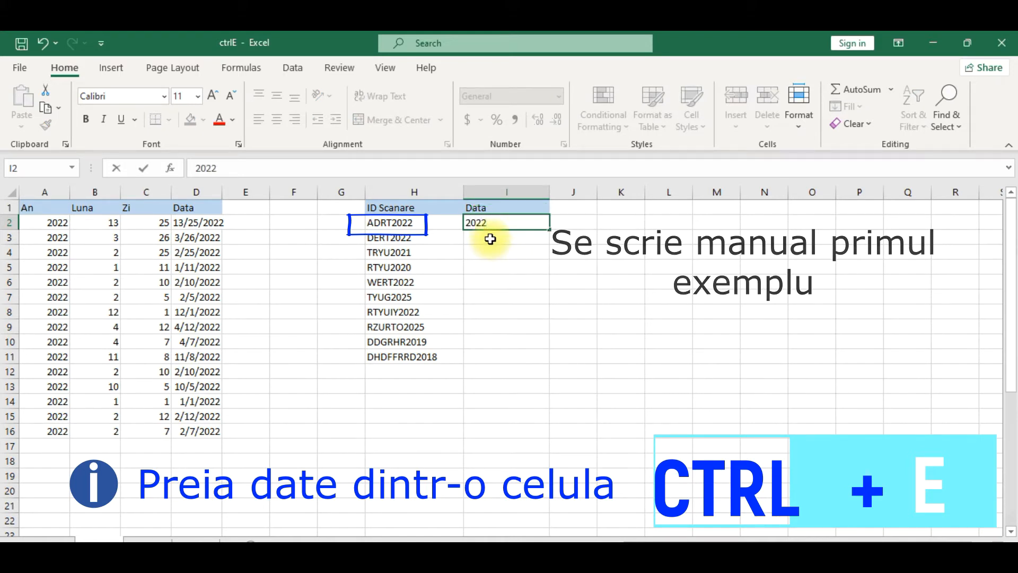
key(Return)
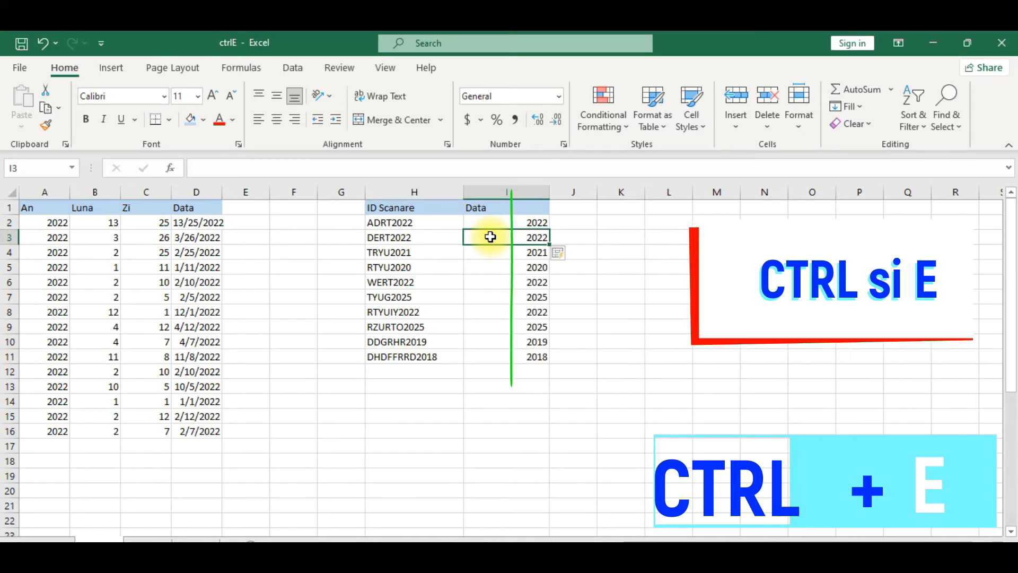
Check the extracted years in column I against the IDs, then go to the names and course-text sheet.
click(399, 266)
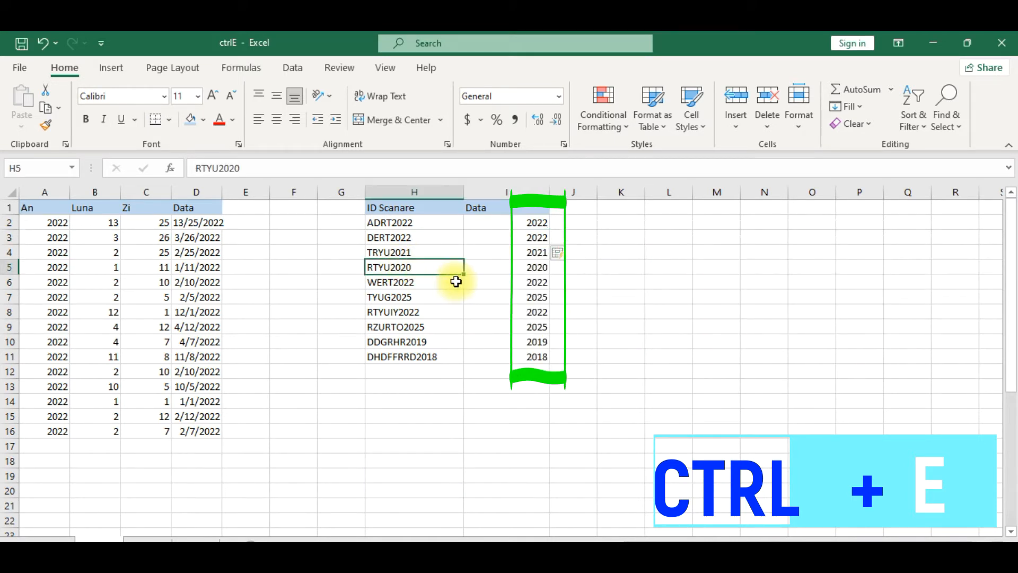
click(426, 341)
click(429, 370)
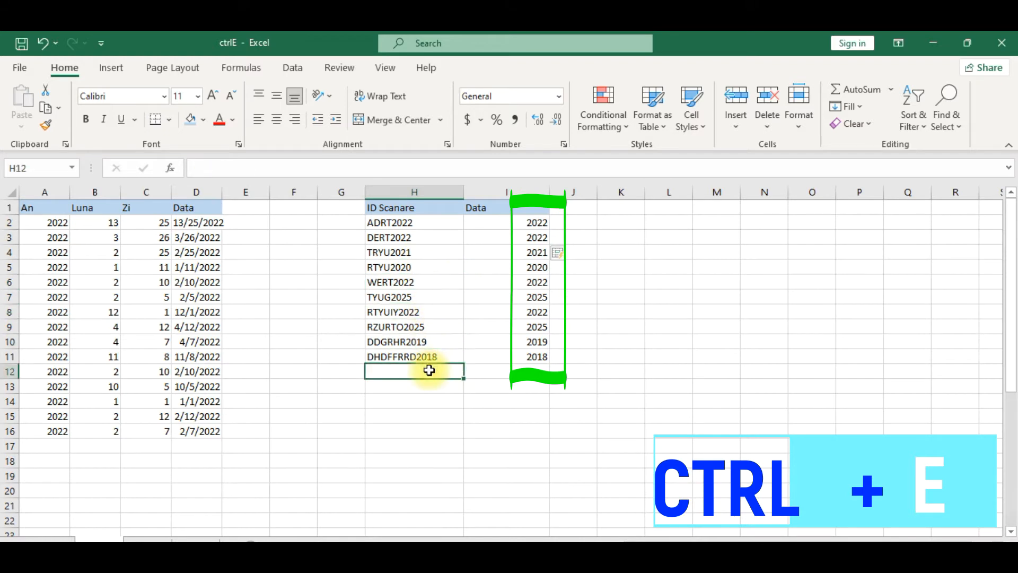
click(434, 340)
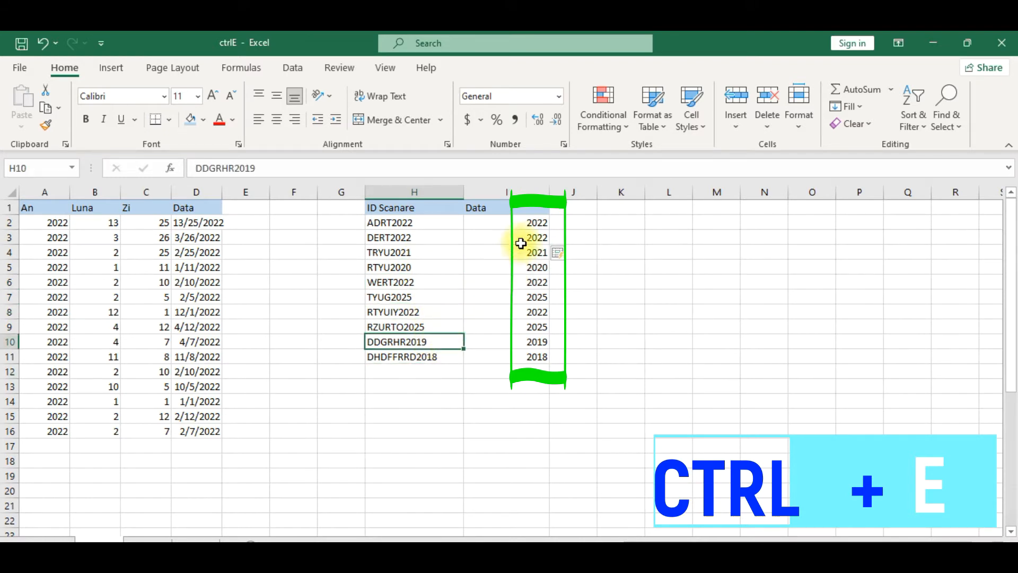
click(523, 313)
click(522, 253)
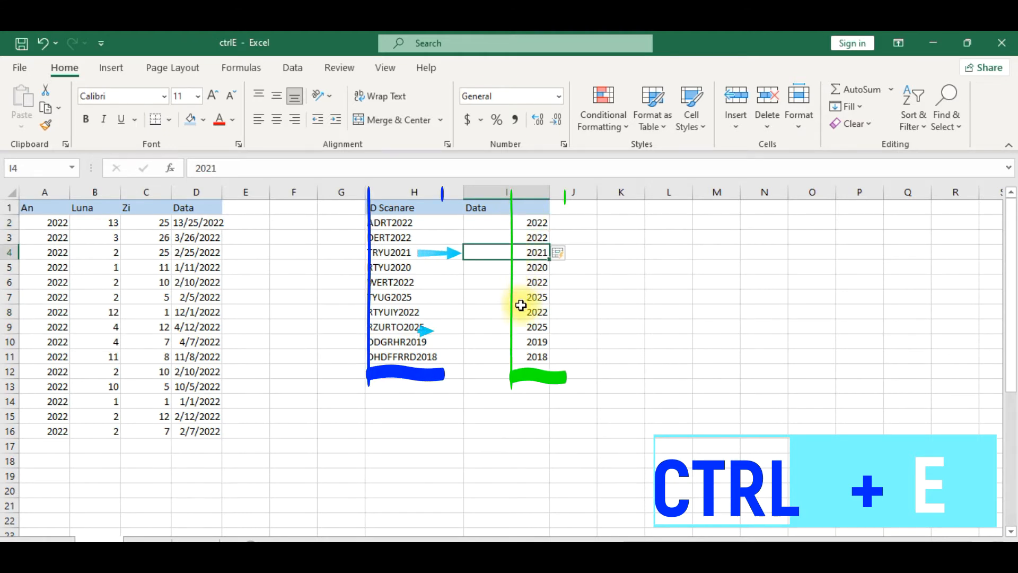
click(530, 327)
click(506, 360)
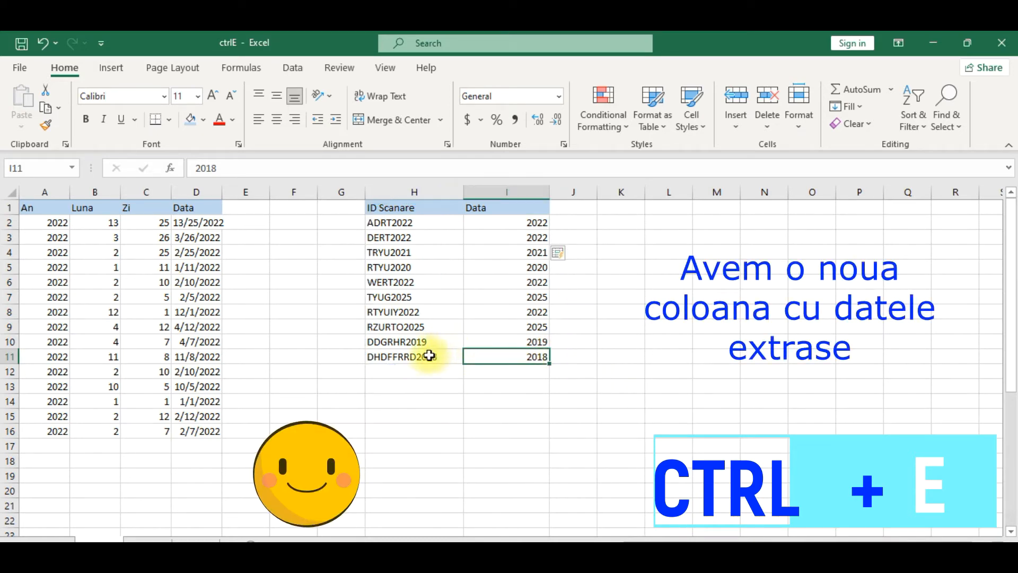
click(416, 370)
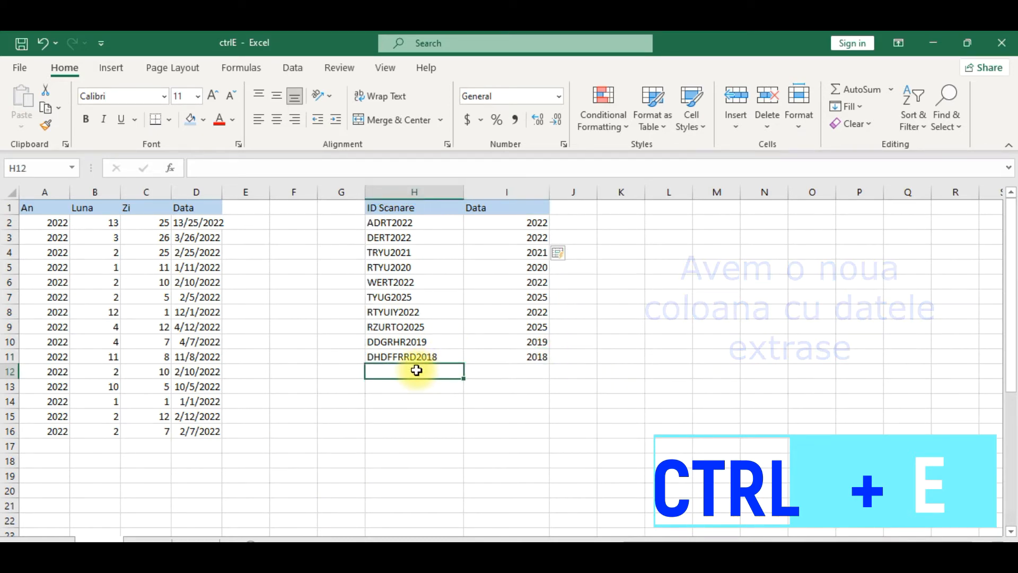
click(152, 537)
click(220, 289)
In E2, type the first surname followed by ', Ma bucur ca participati la acest curs !!!'.
click(473, 265)
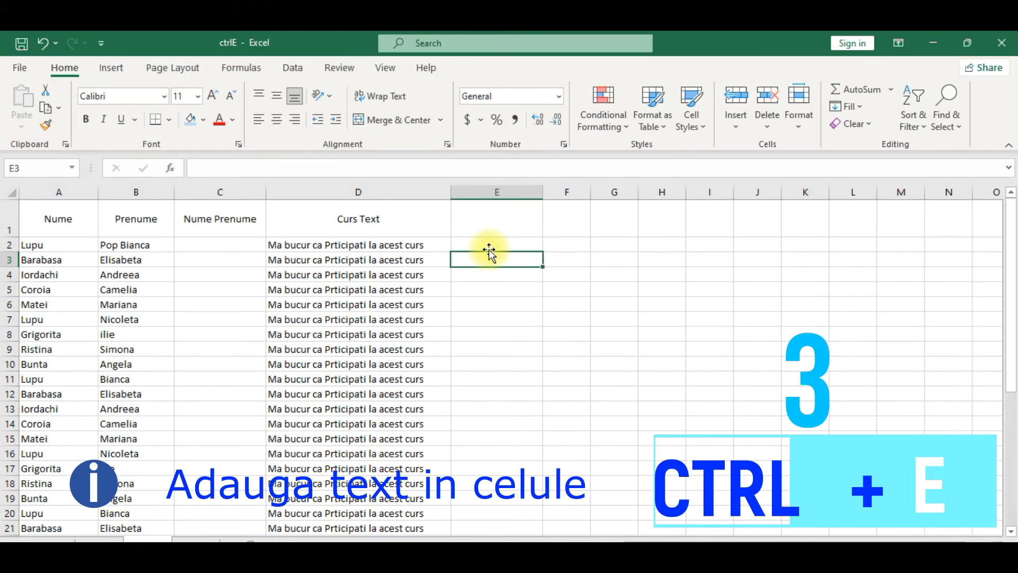
click(341, 288)
click(53, 245)
click(117, 254)
click(216, 253)
click(363, 252)
click(472, 250)
click(480, 245)
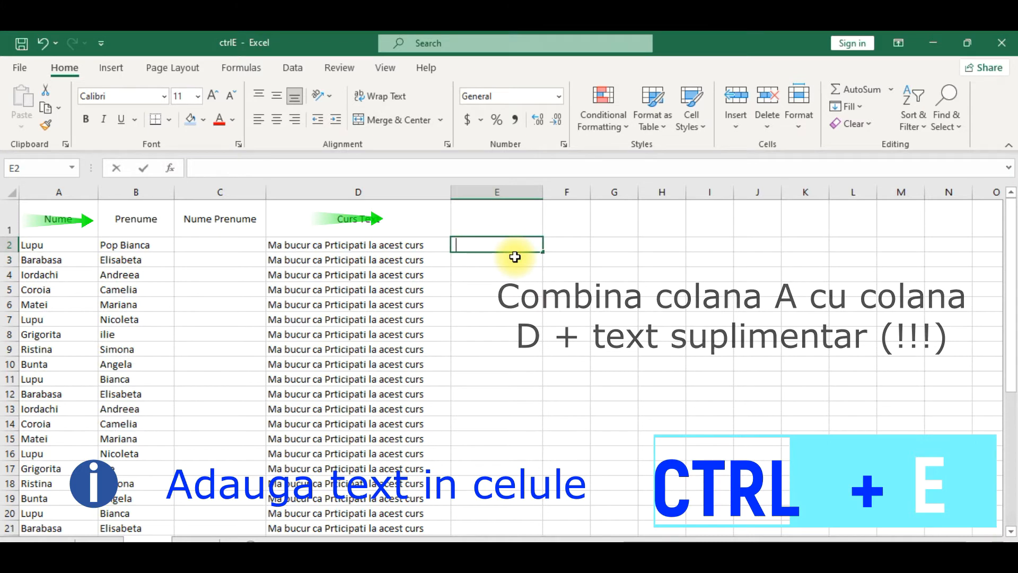
text(lUP)
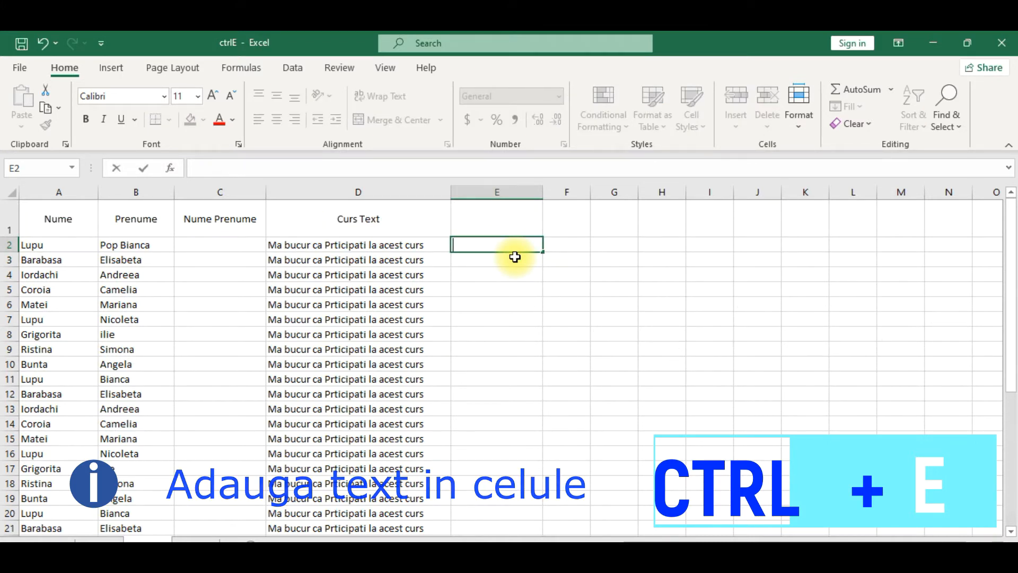
text(Lupu, M)
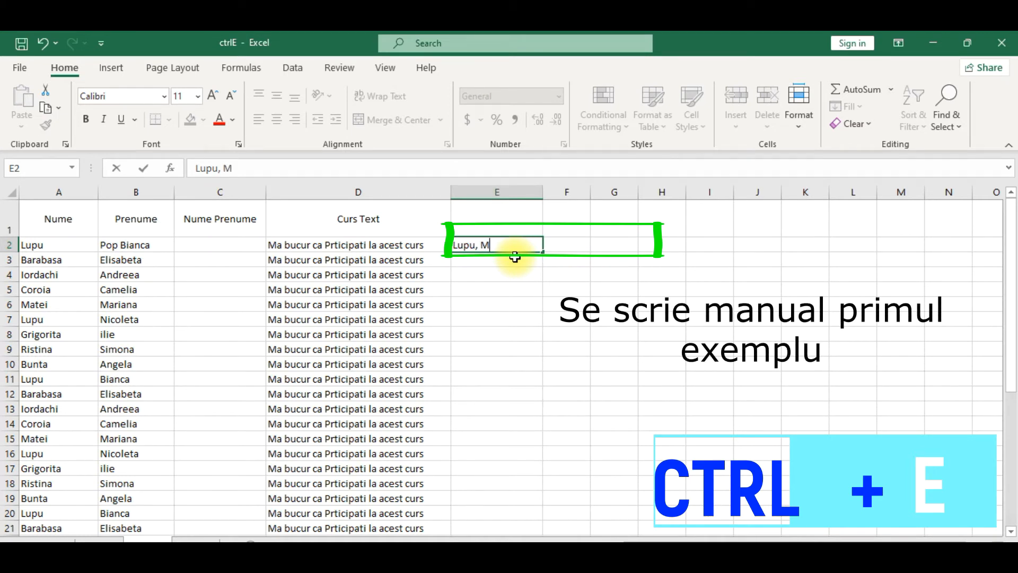
text(bucur)
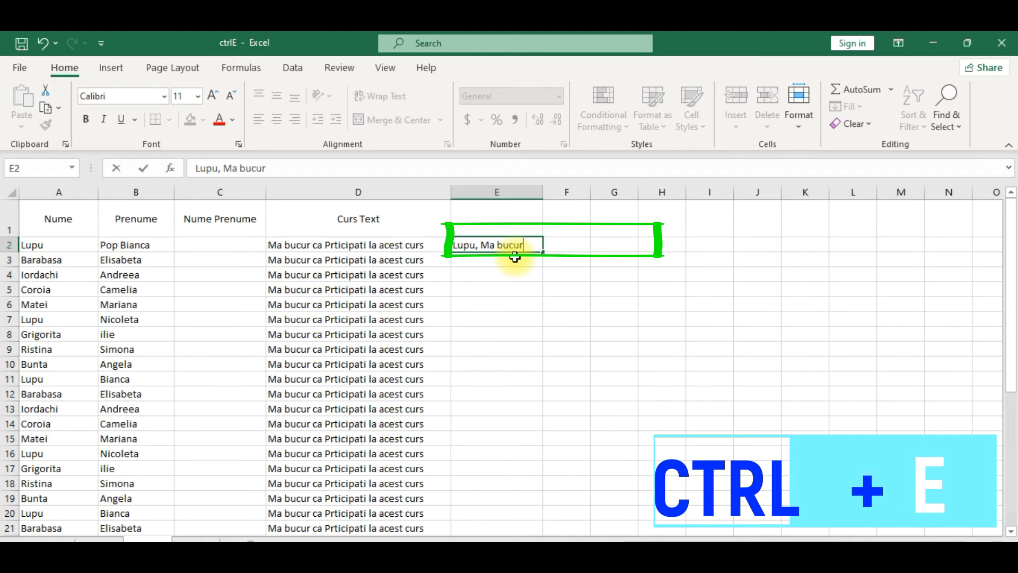
text( ca participati la acest curs !!!)
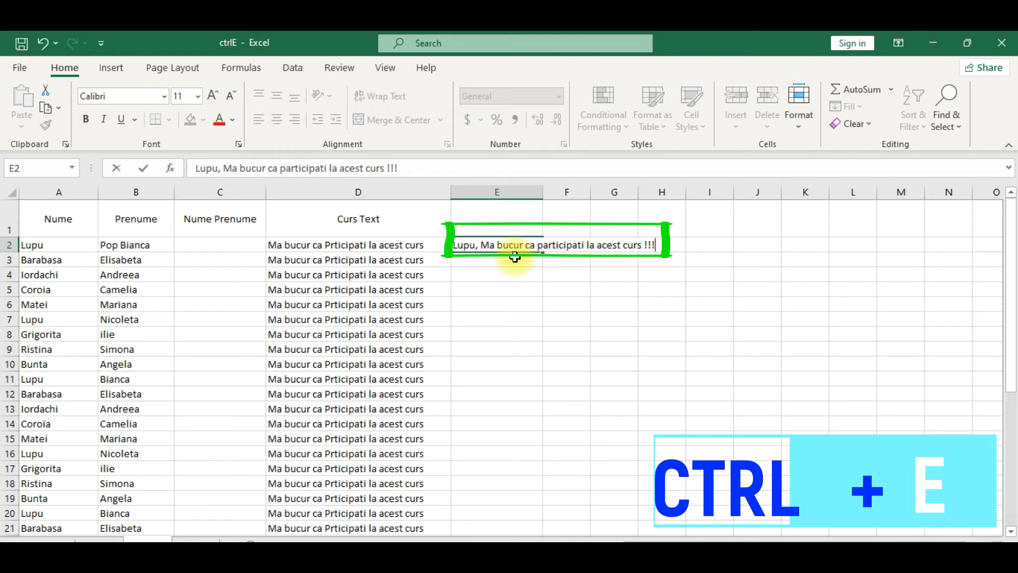
key(Return)
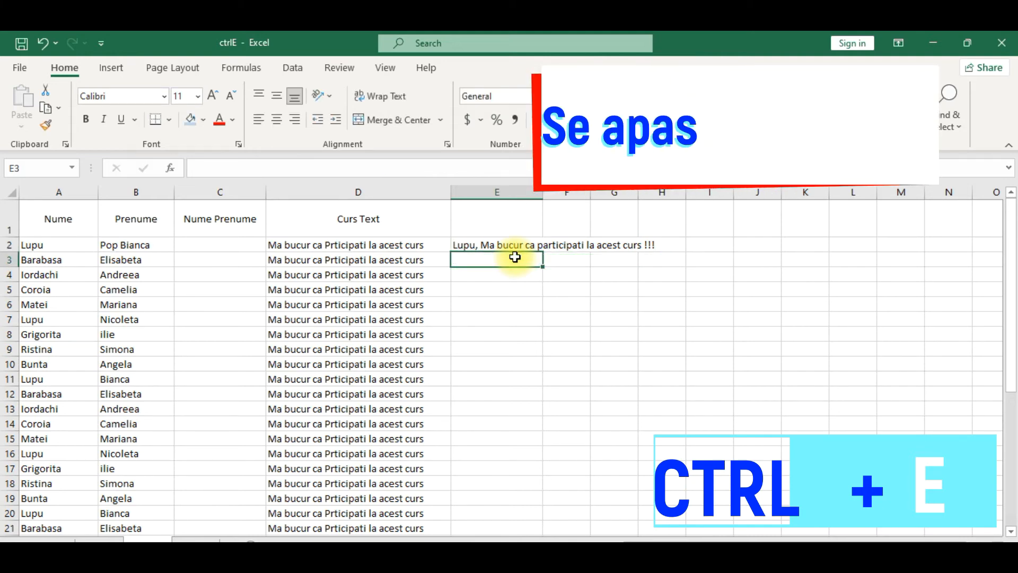
Flash Fill the greeting down column E and autofit the column width.
key(ctrl+e)
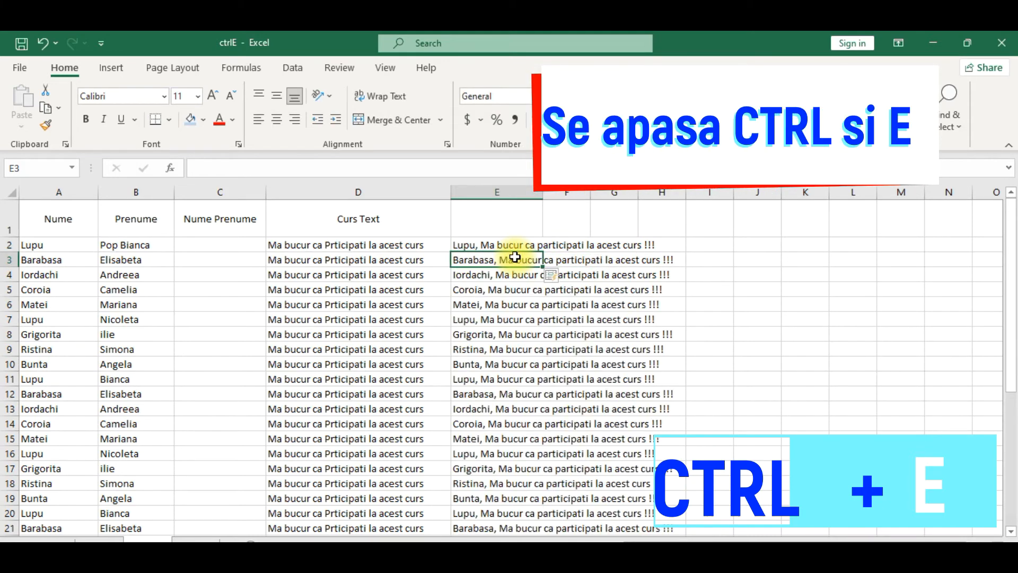
double_click(542, 192)
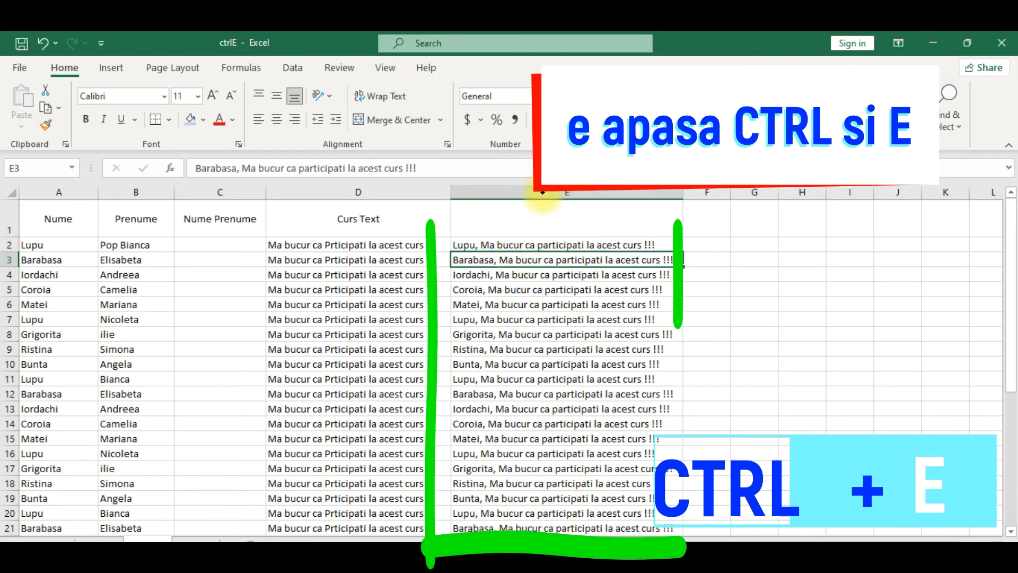
click(737, 329)
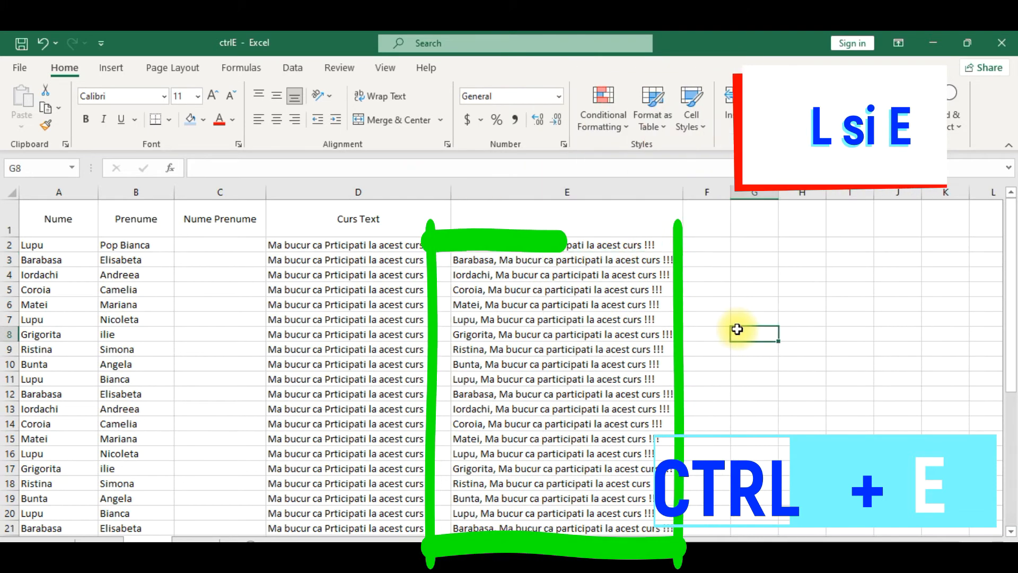
click(490, 263)
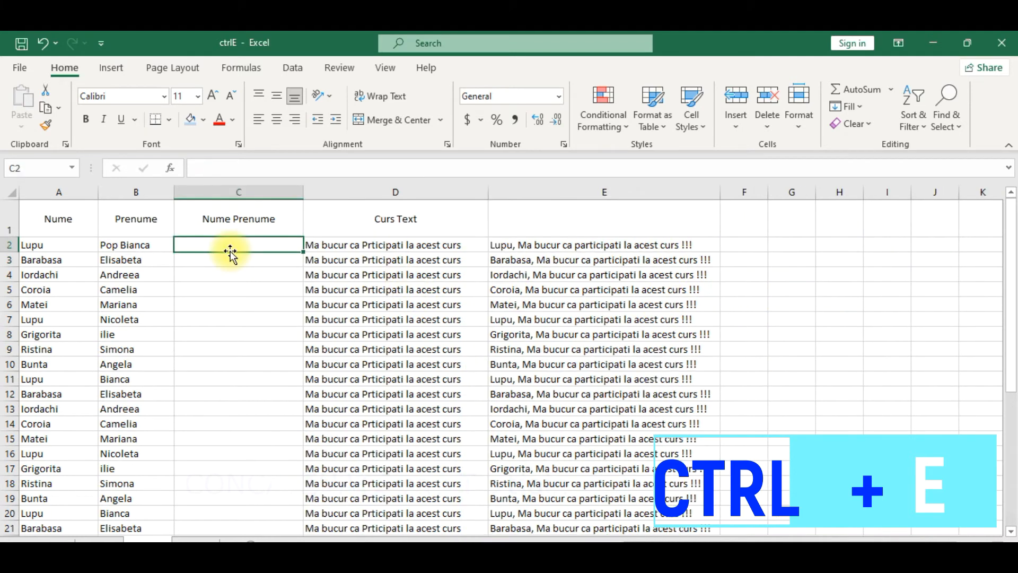
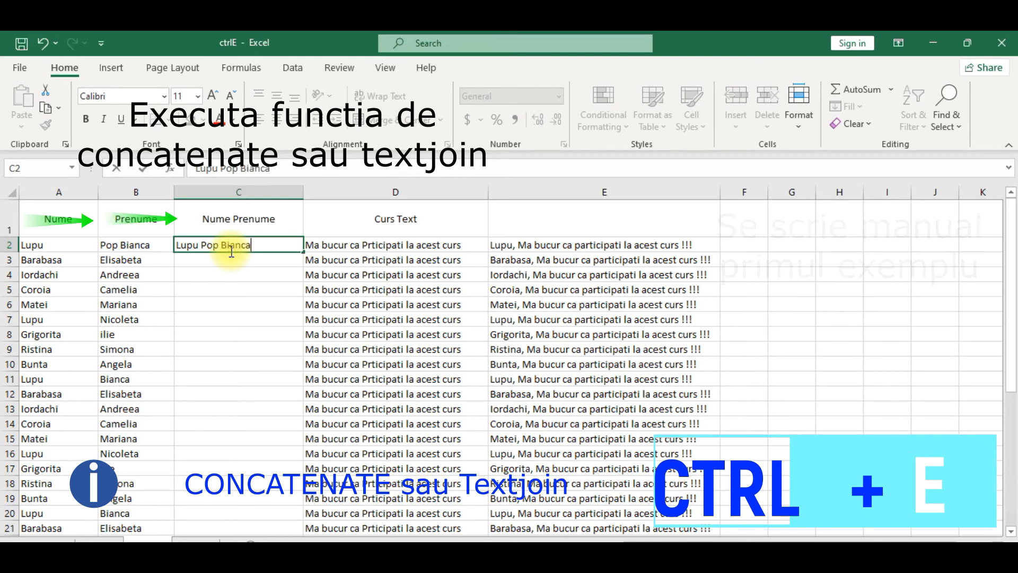
Enter the first person's surname and first name in C2, then Flash Fill the Nume Prenume column.
click(263, 264)
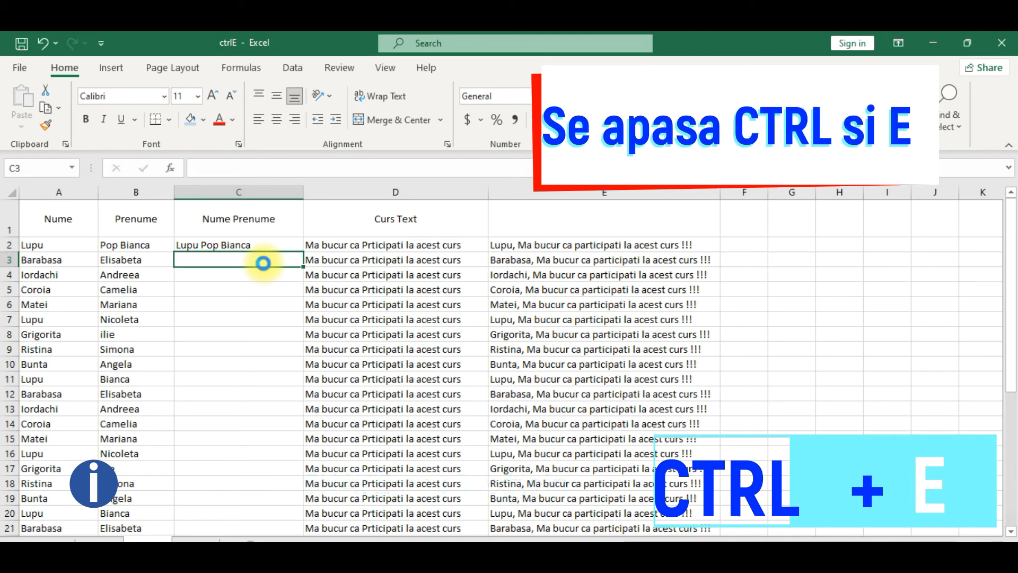
key(ctrl+e)
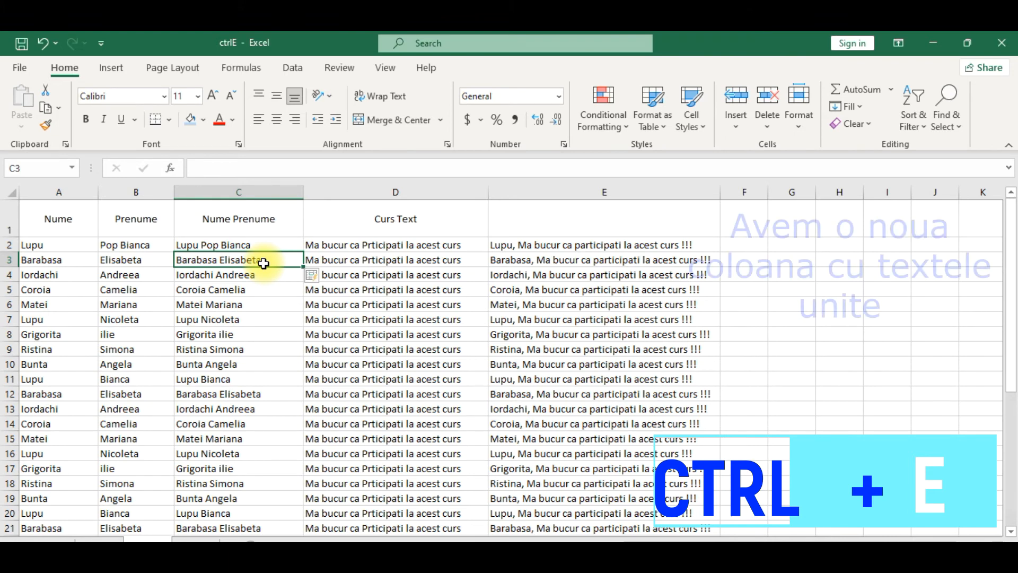
click(740, 232)
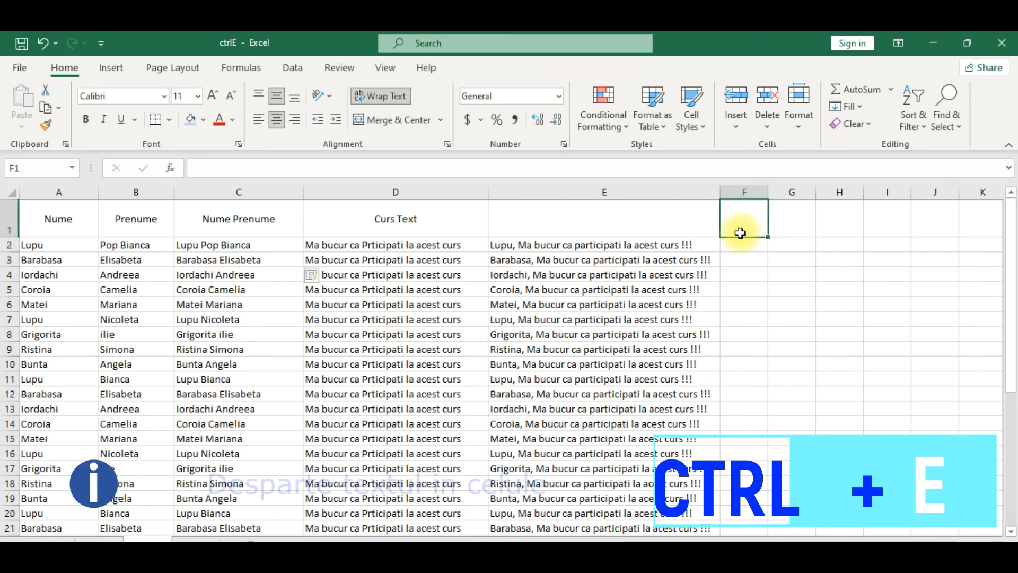
Add the headers Nume in F1 and Prenume in G1.
text(Nume)
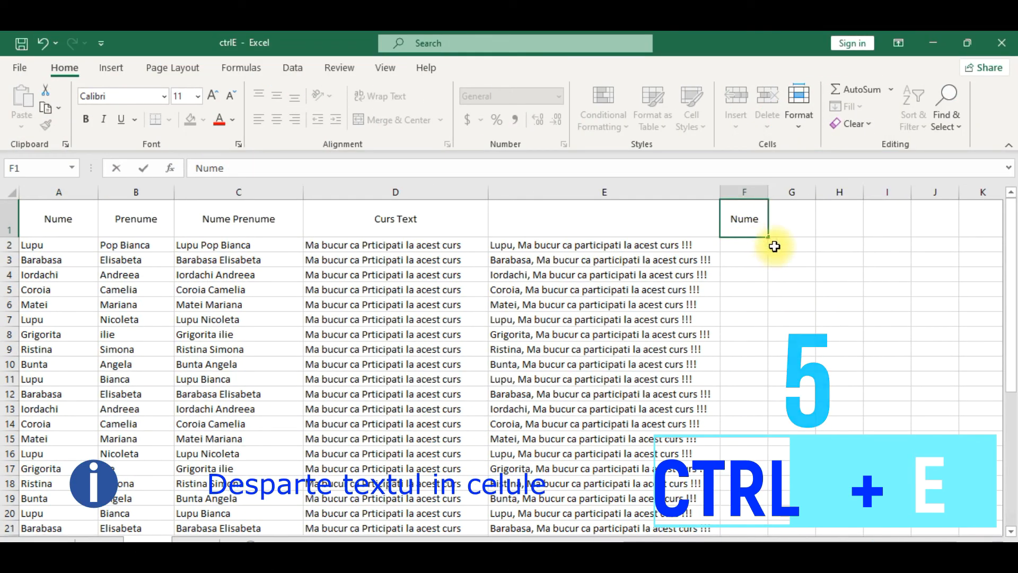
click(790, 220)
double_click(796, 225)
text(Prenume)
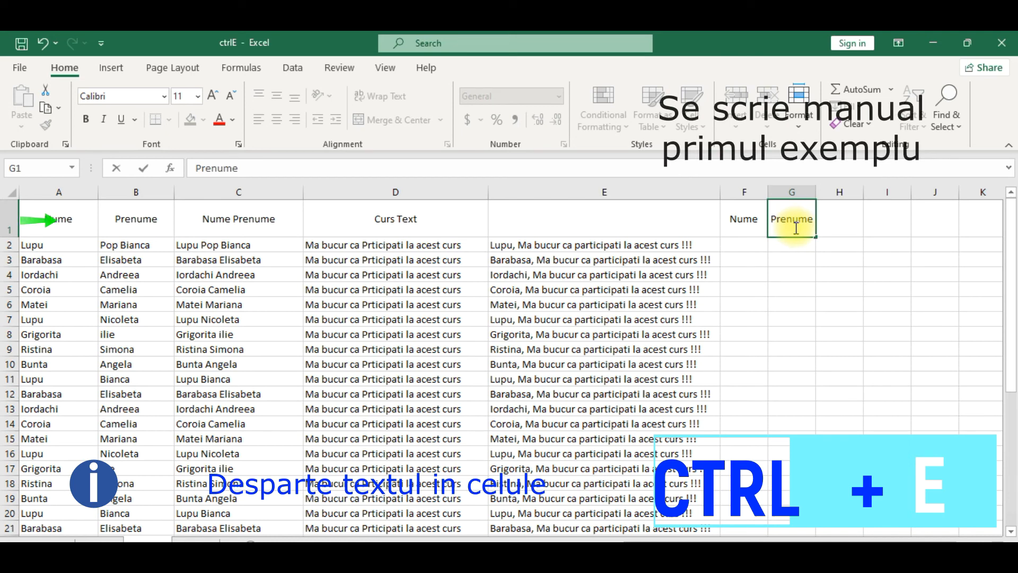
click(745, 241)
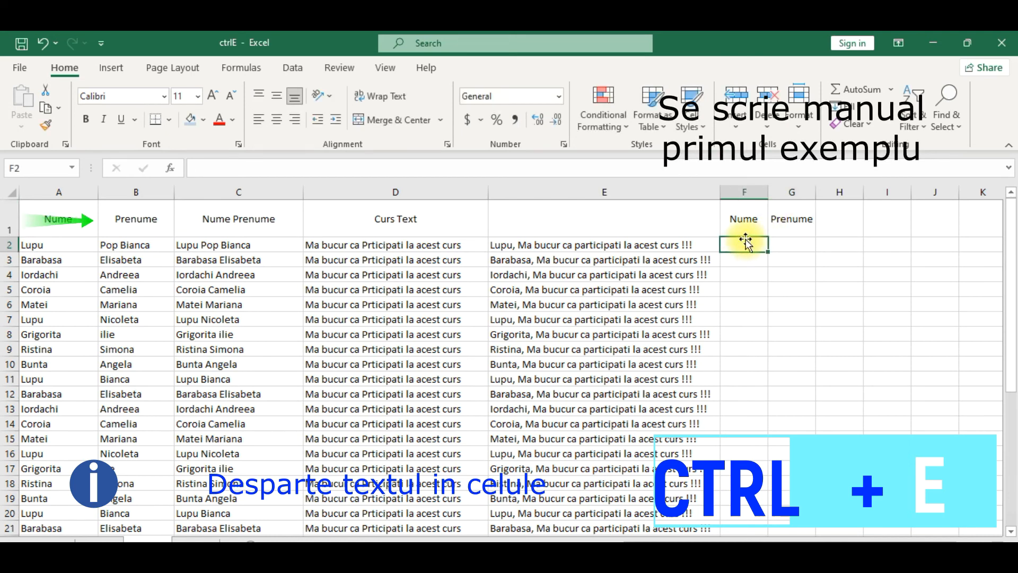
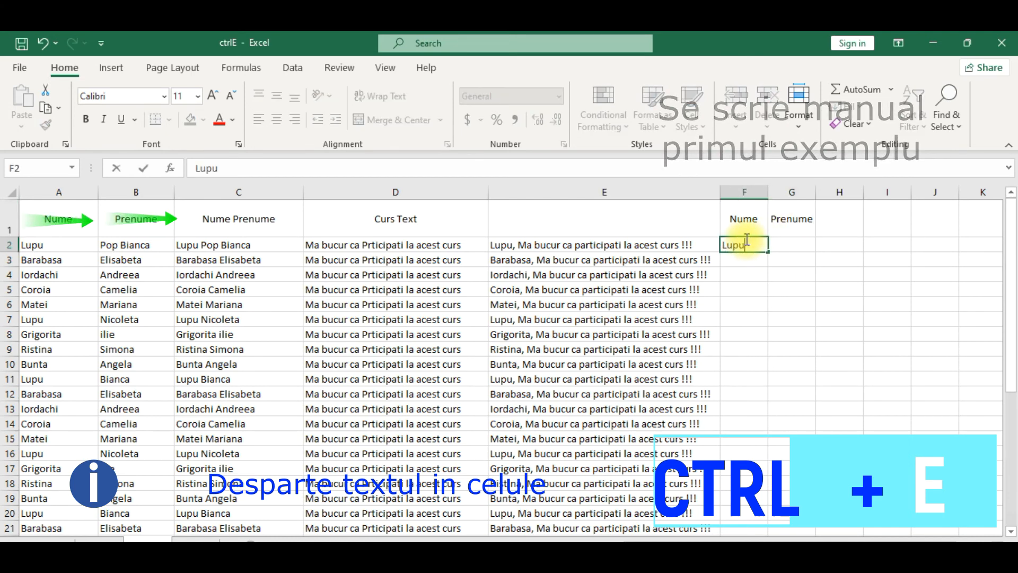
Flash Fill surnames into column F and first names into column G from row-2 examples.
key(Return)
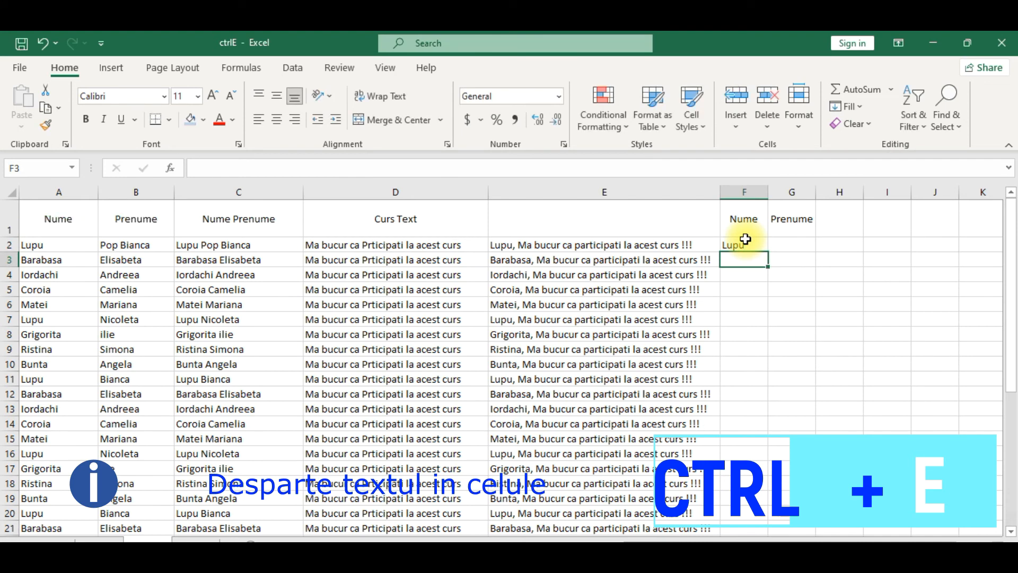
key(ctrl+e)
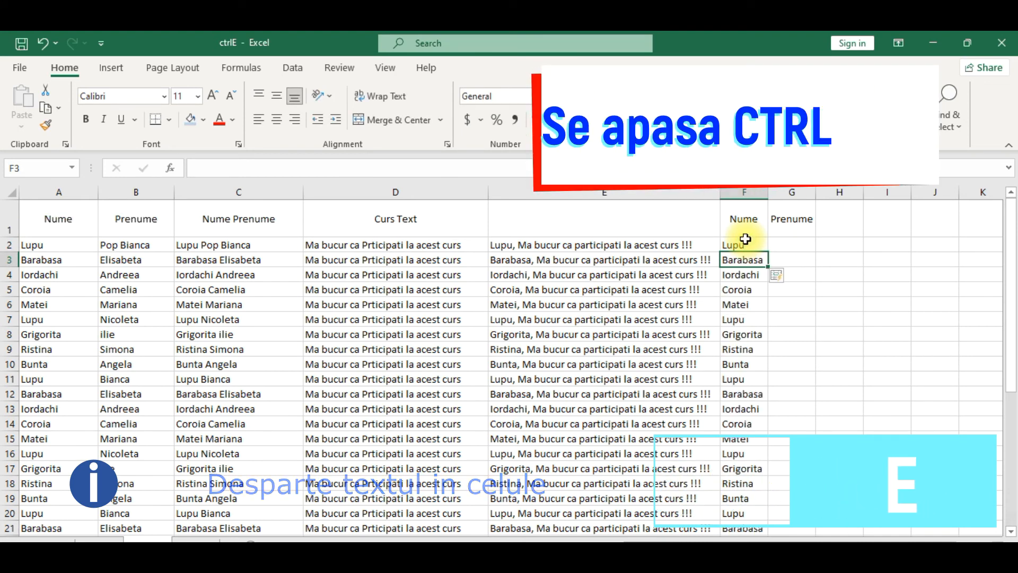
key(Right)
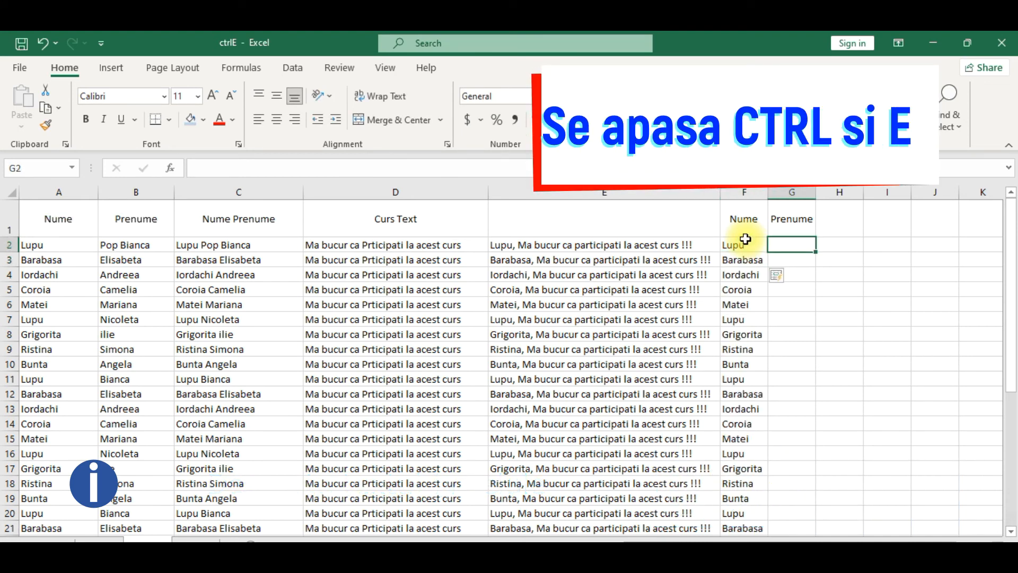
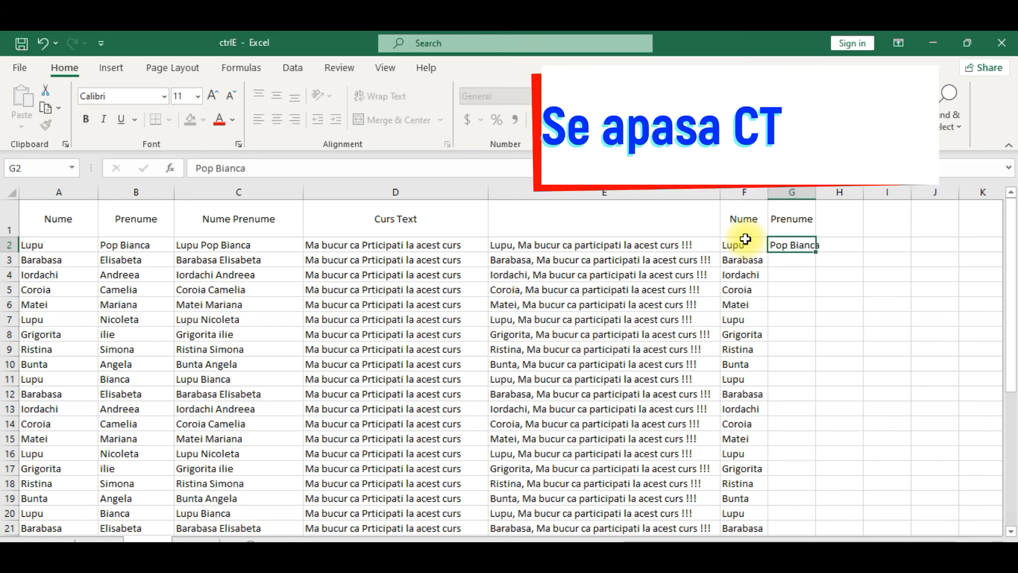
key(Return)
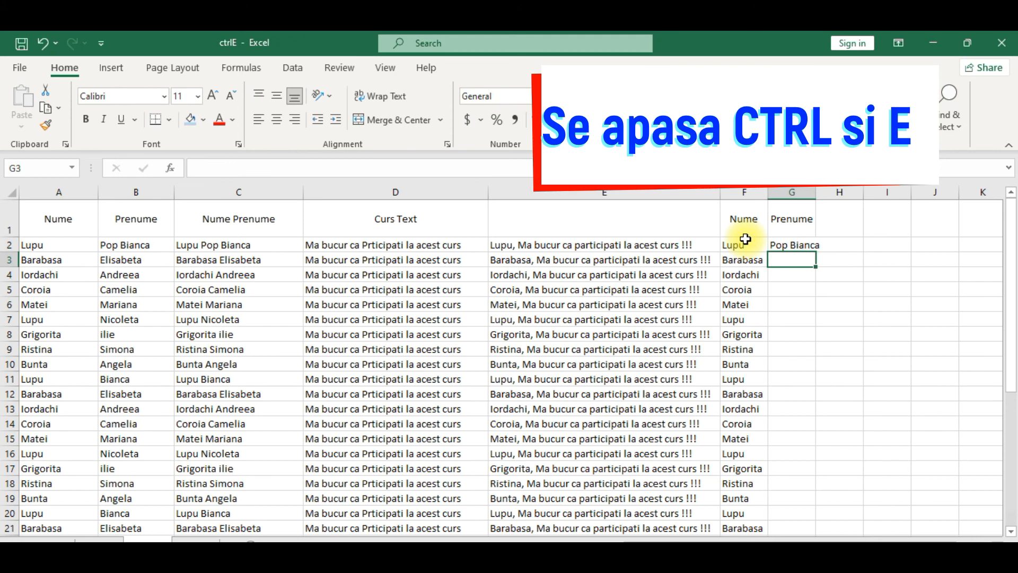
key(ctrl+e)
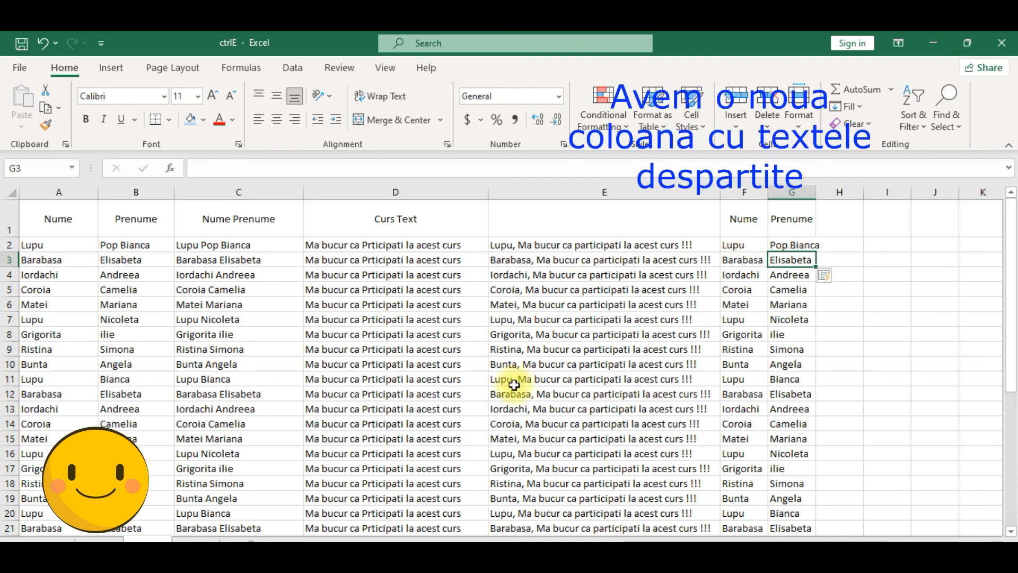
click(196, 539)
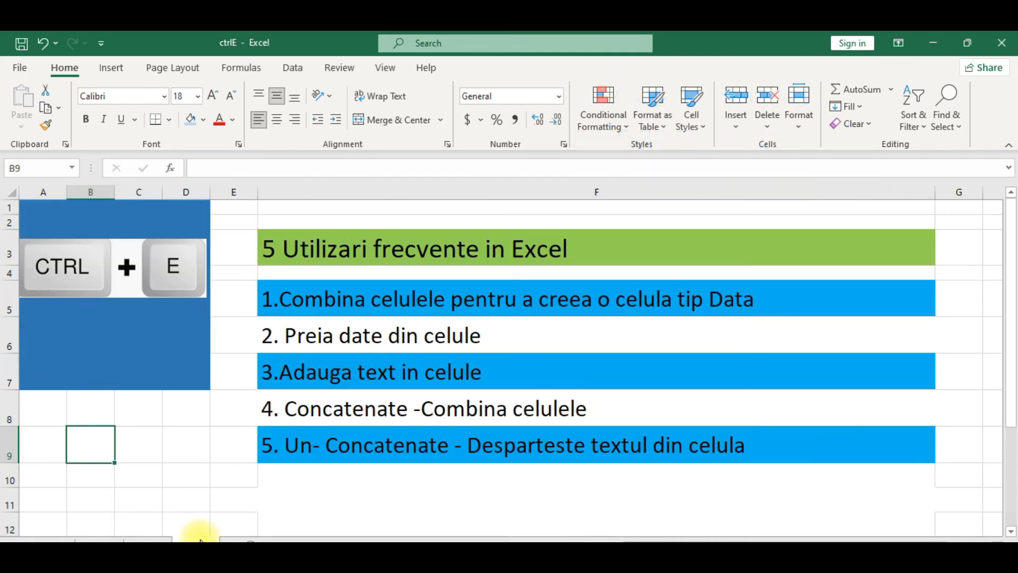